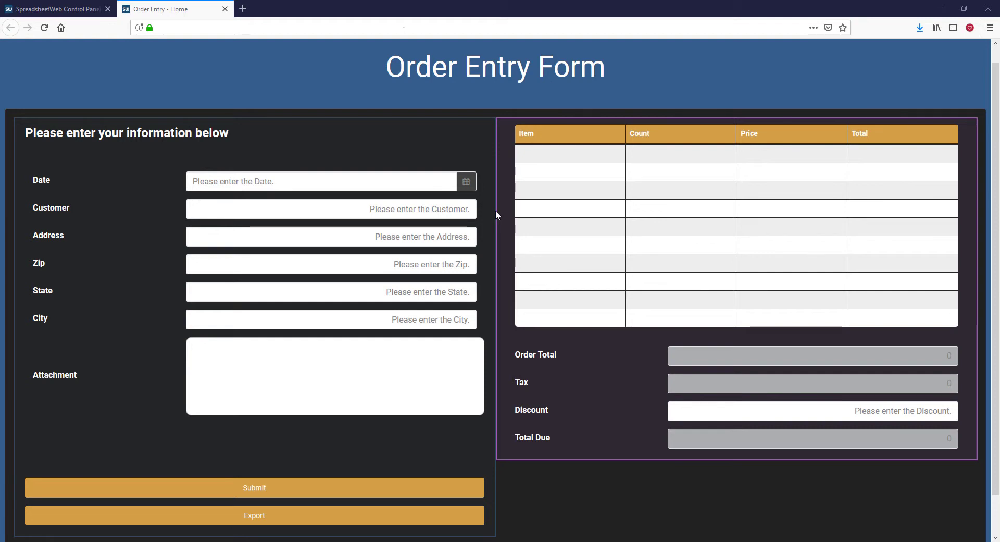
Step: Set the order date to 04/01/2019 and enter the customer name, street address, zip, state and city
click(322, 181)
click(333, 202)
click(307, 210)
text(ABC Corp)
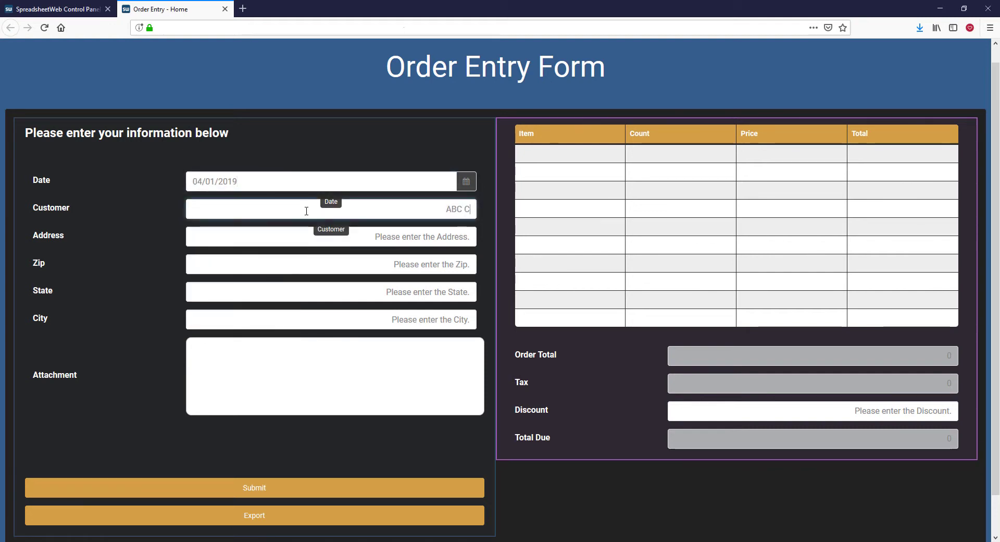
key(Tab)
text(123 Main St)
key(Tab)
text(12345)
key(Tab)
text(MA)
Step: Add 5 of Item 01 at $363 as the first order row
key(Tab)
text(Boston)
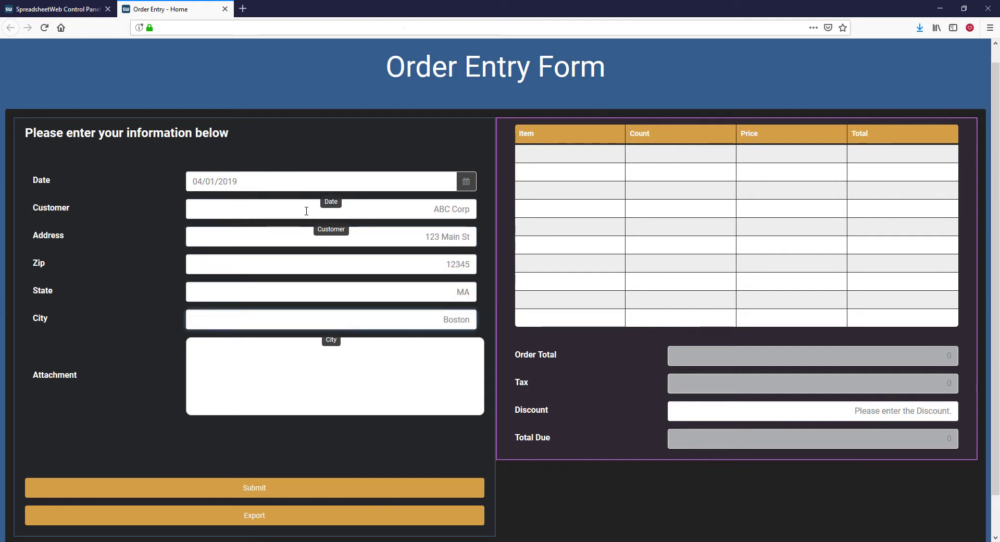
click(572, 155)
click(537, 201)
key(Tab)
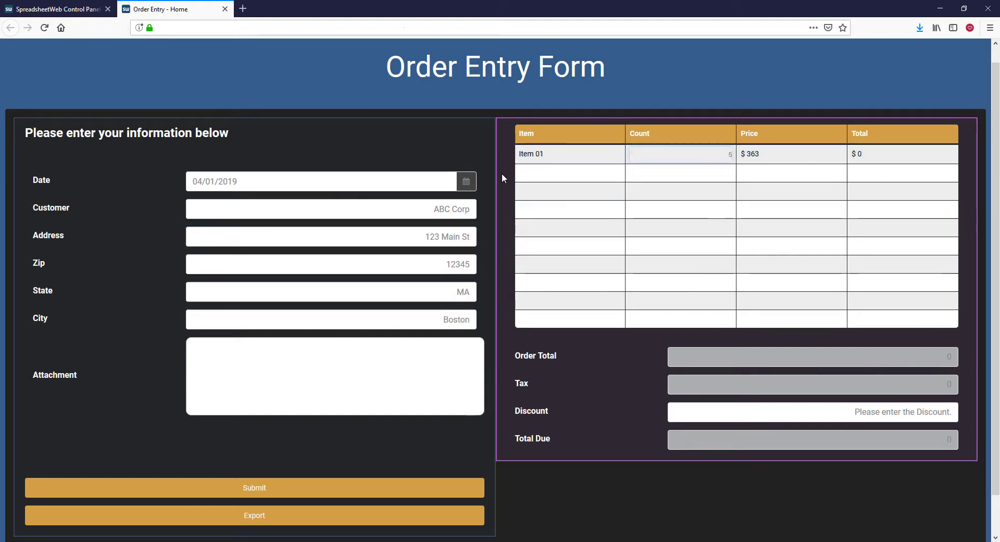
text(5)
key(Tab)
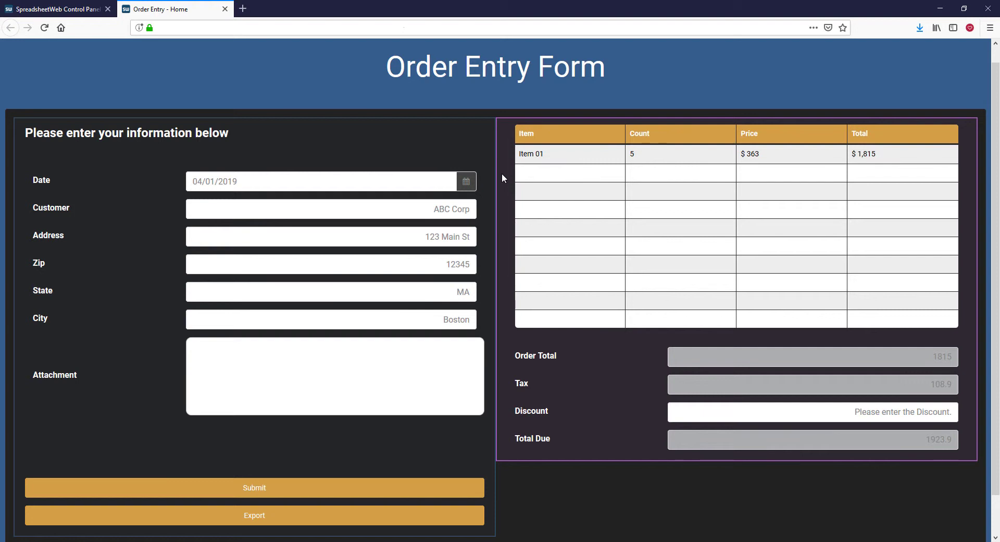
Step: Download the Order Entry Excel model from the Control Panel and save the file
click(70, 9)
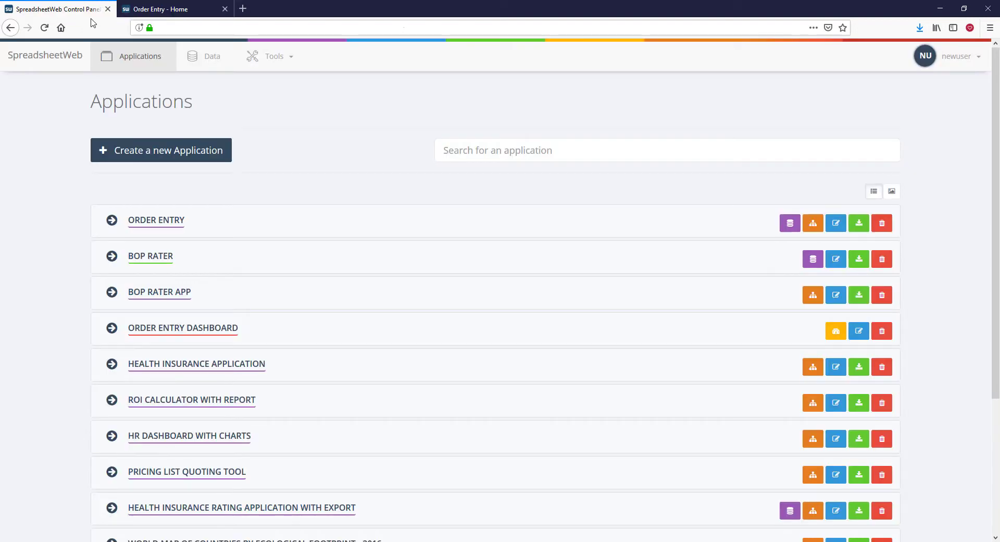
click(858, 224)
click(111, 255)
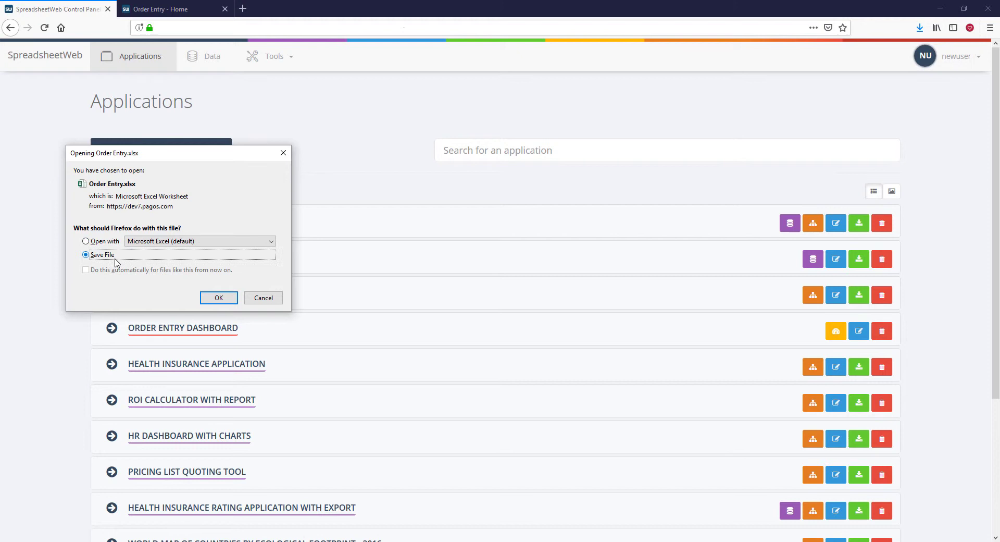
Step: Change Item 01's price in cell Q3 from 363 to 500 and save the workbook
click(228, 299)
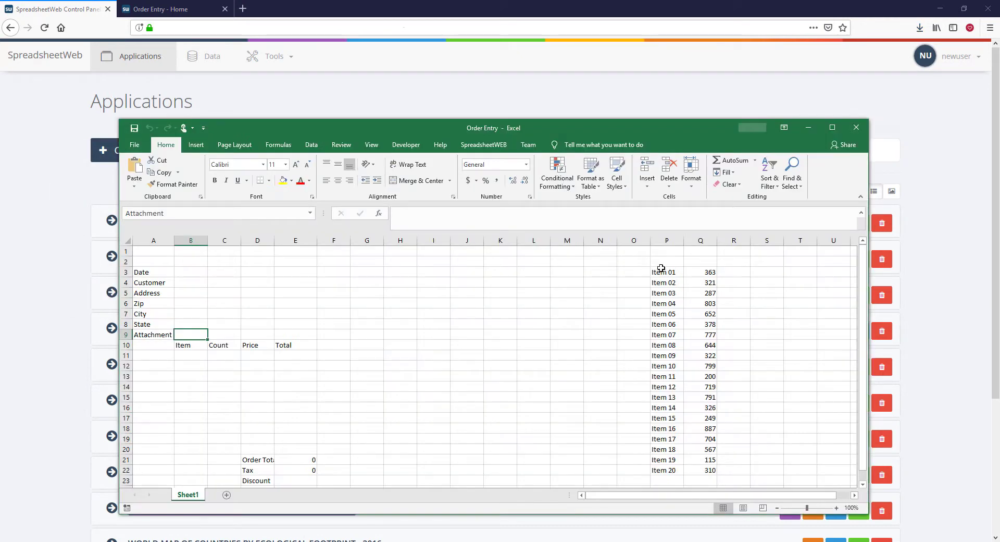
click(692, 274)
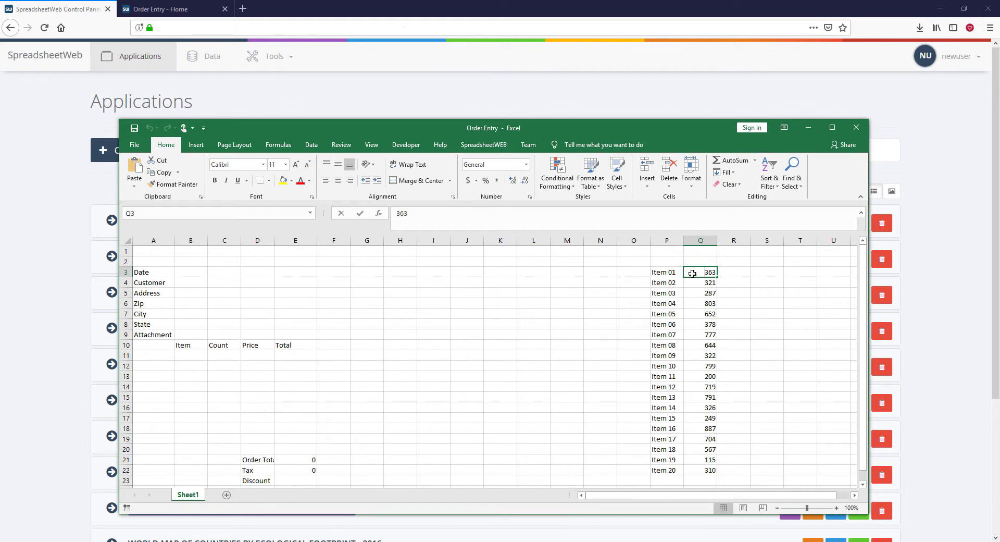
text(500)
key(Return)
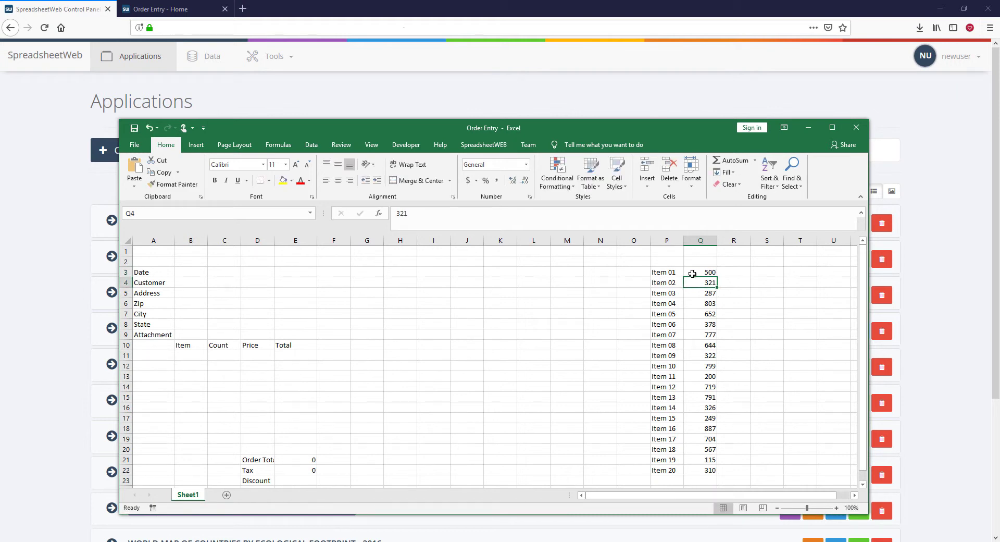
click(134, 130)
Step: Confirm a new transaction for Order Entry from its Edit Designer Application button
click(72, 164)
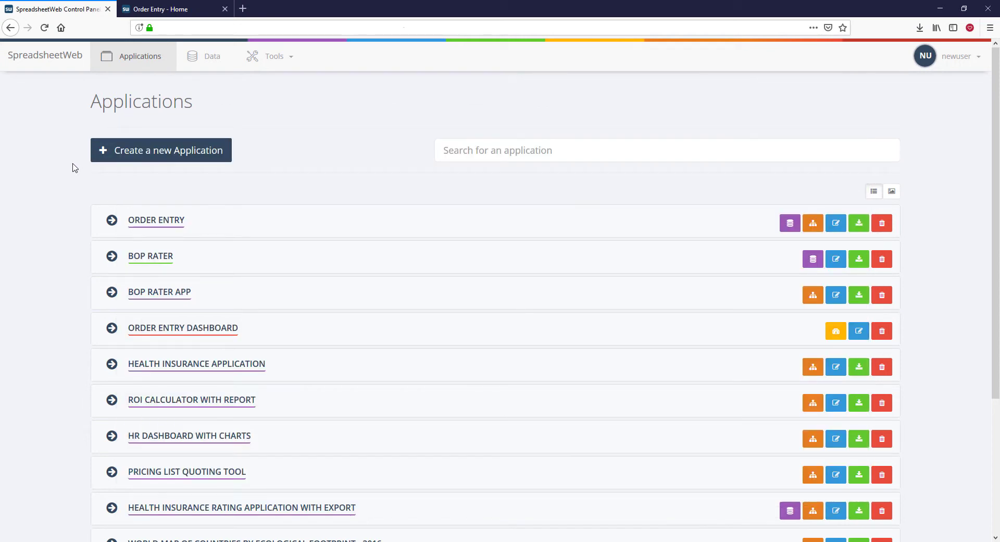
click(811, 224)
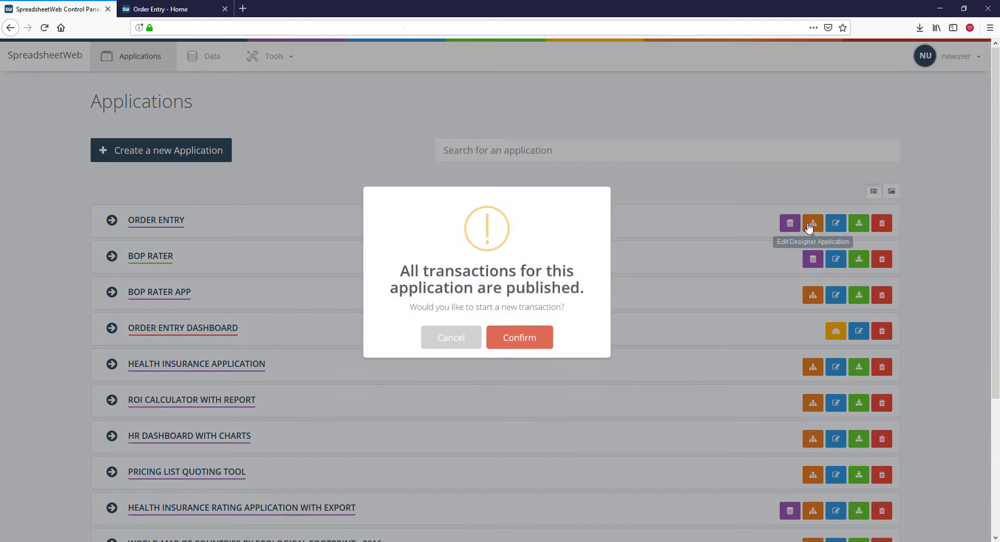
click(516, 345)
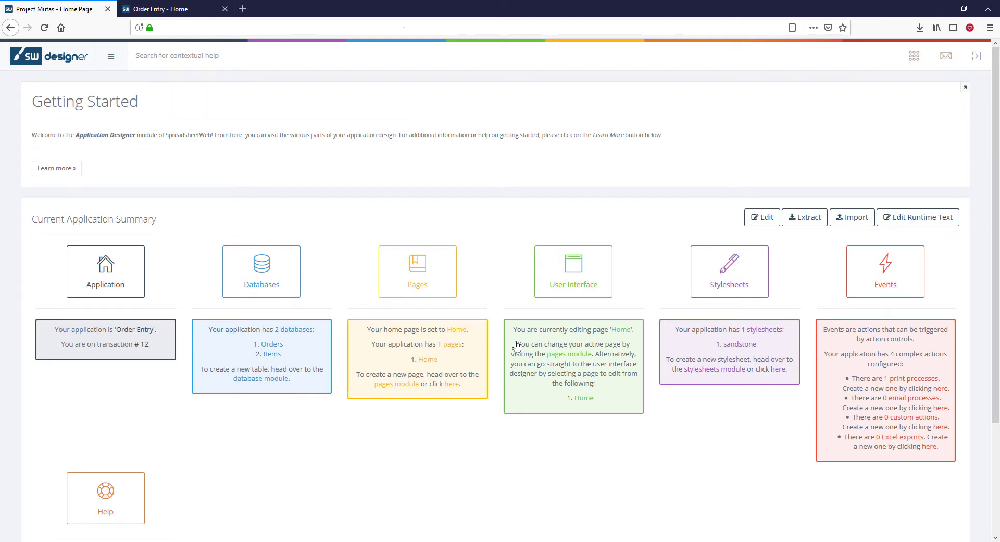
Step: Upload the edited Order Entry.xlsx as the application's new workbook and apply it
click(123, 279)
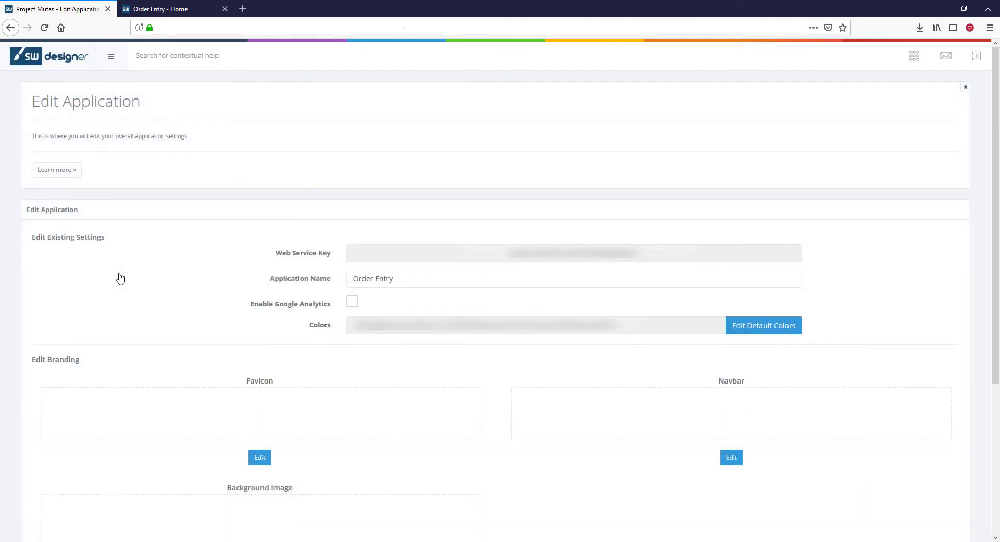
scroll(473, 308, down, 4)
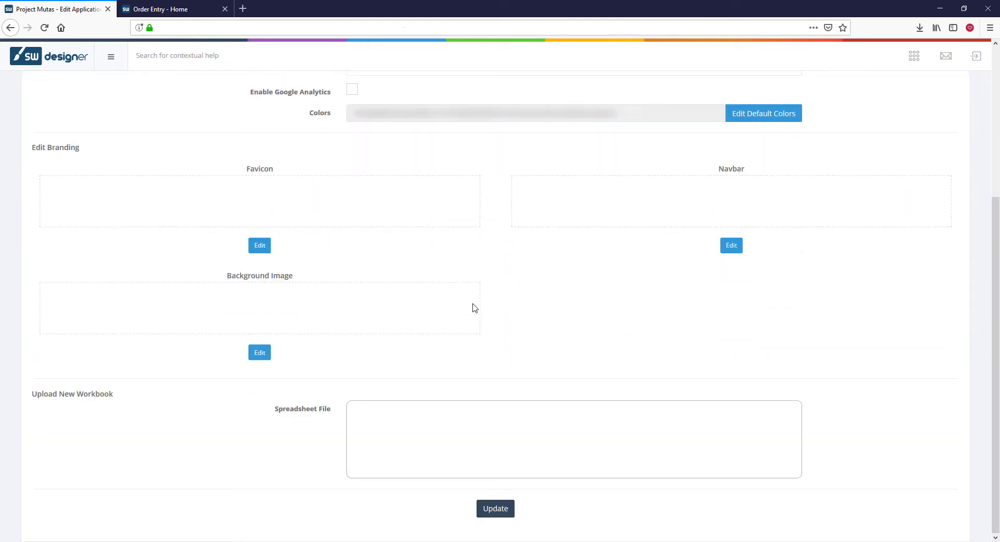
scroll(492, 412, down, 1)
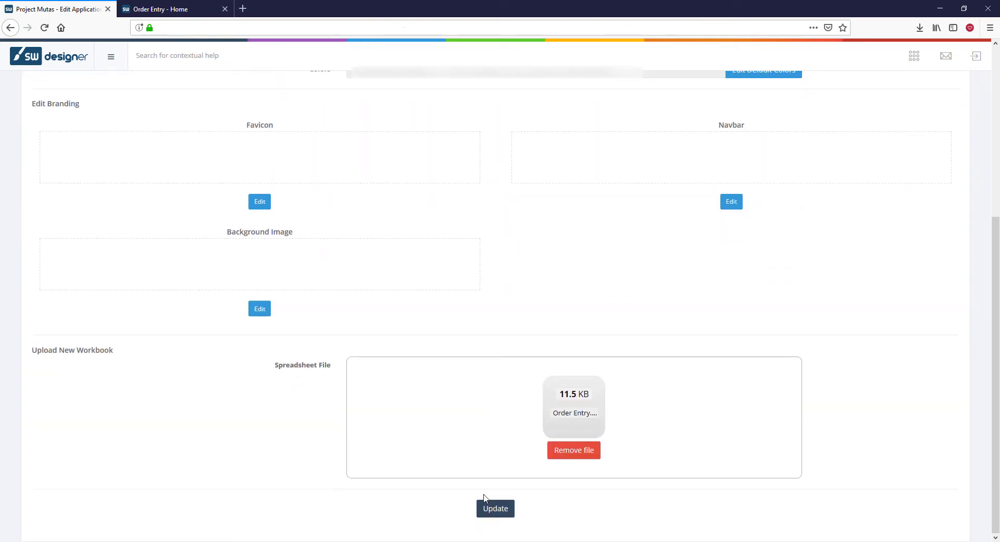
click(496, 509)
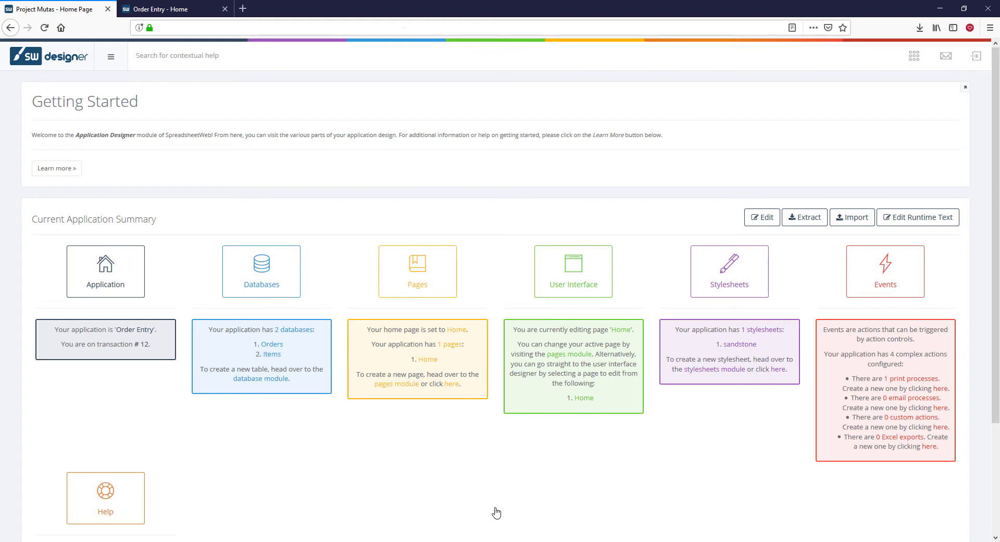
Step: Publish transaction # 12 of the Order Entry application, confirming the prompt
click(918, 57)
click(887, 253)
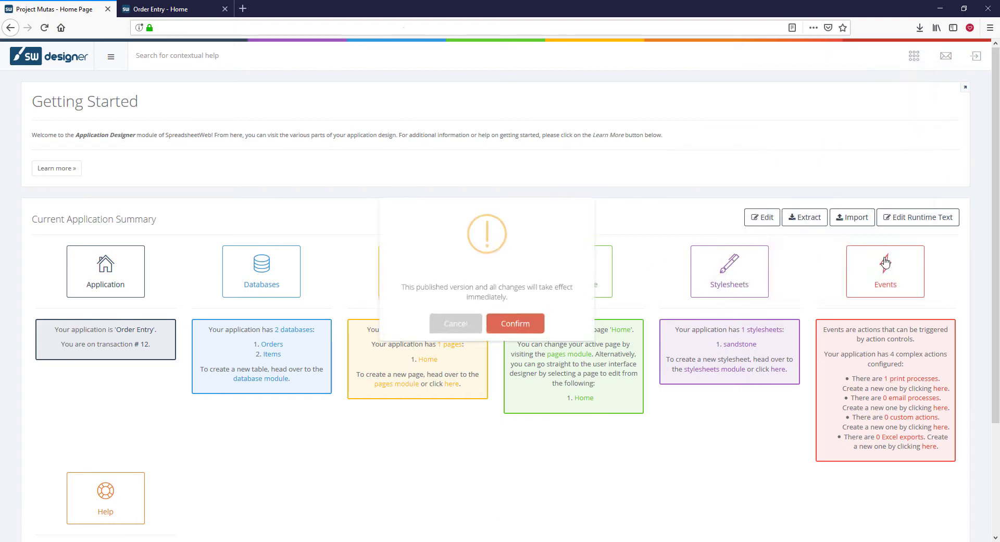
click(519, 335)
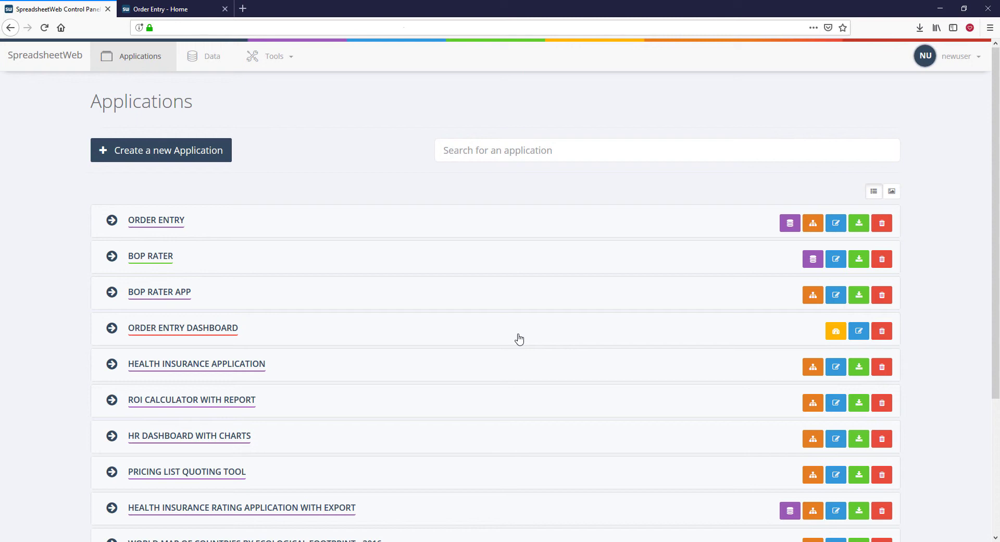
Step: Start another transaction and preview the Order Entry Form, now pricing Item 01 at $500
click(813, 223)
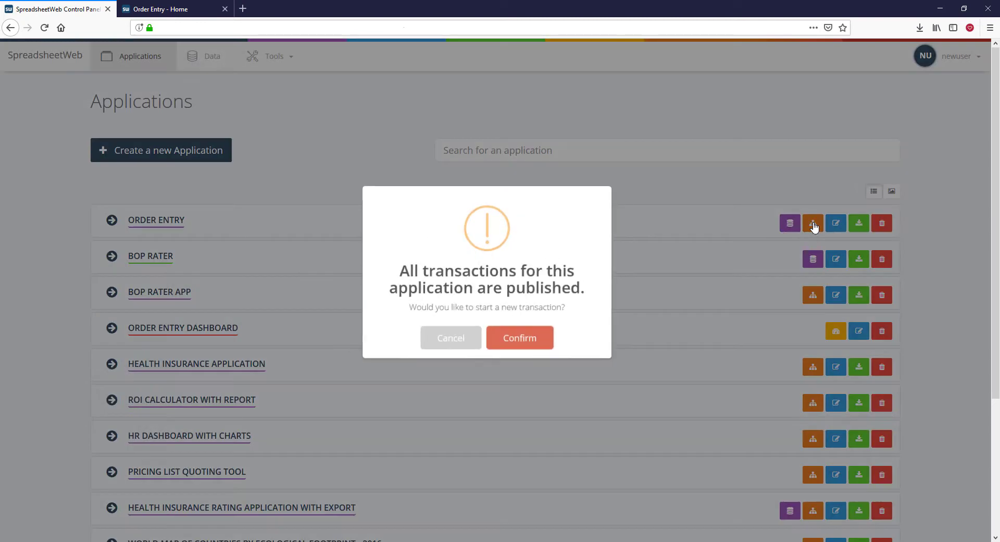
click(521, 339)
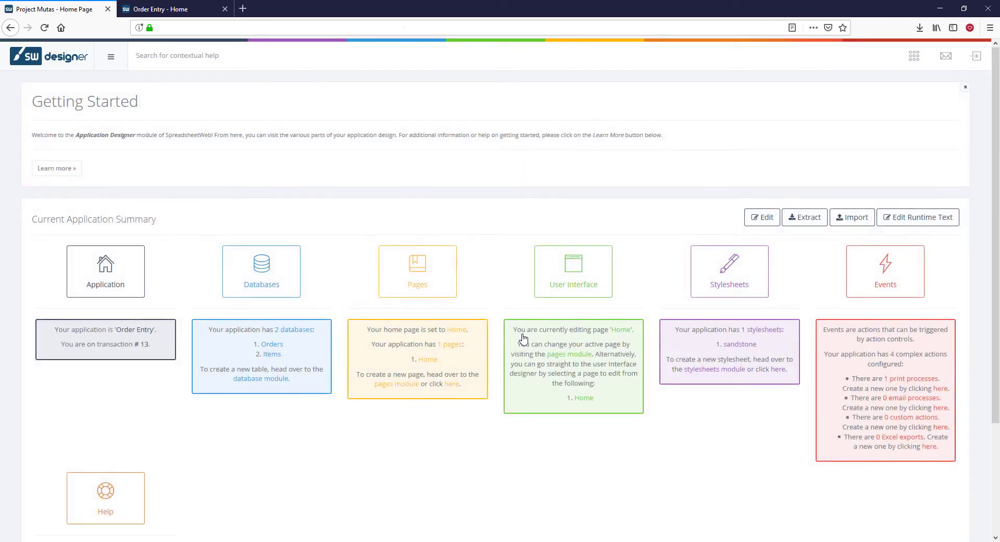
click(914, 55)
click(827, 254)
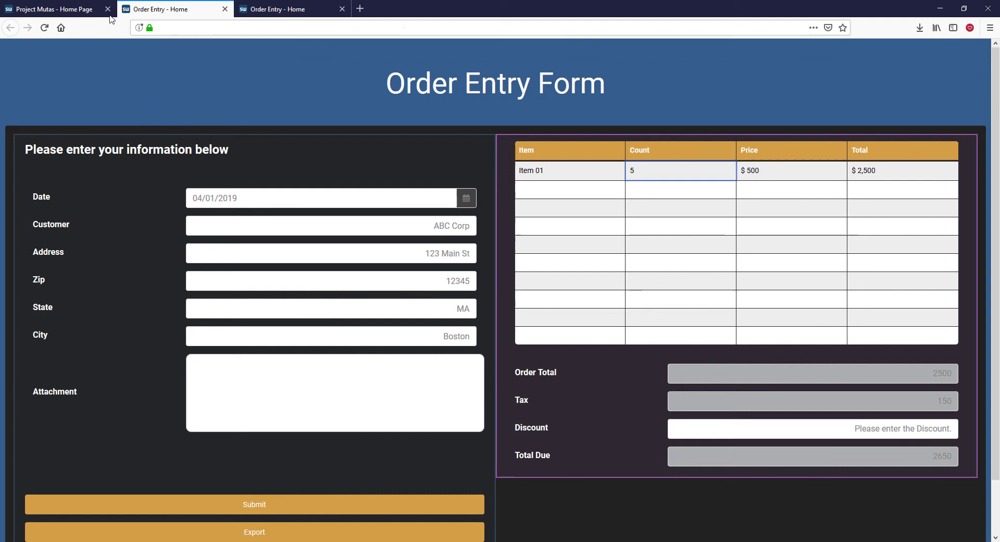
Step: Exit the designer from the Project Mutas tab back to the control panel
click(79, 9)
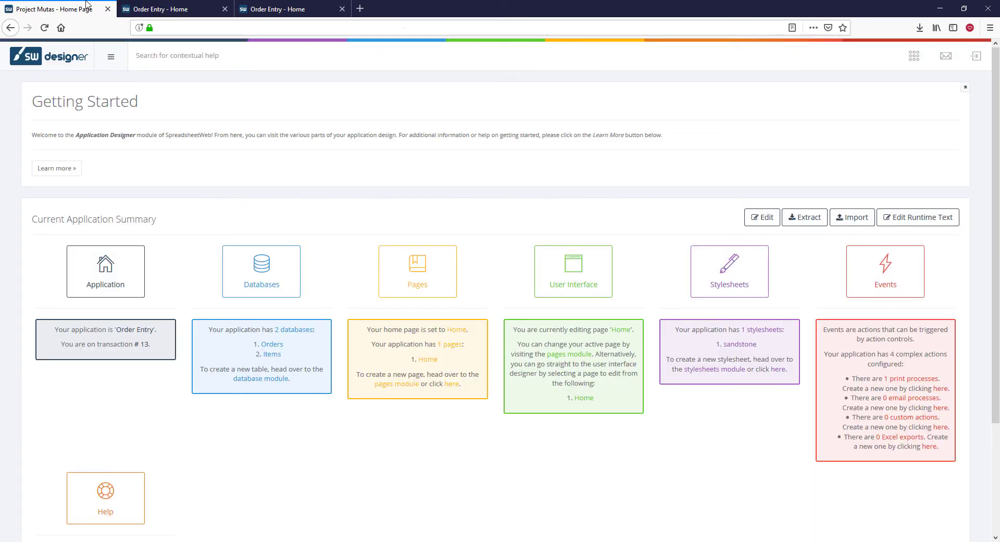
click(976, 60)
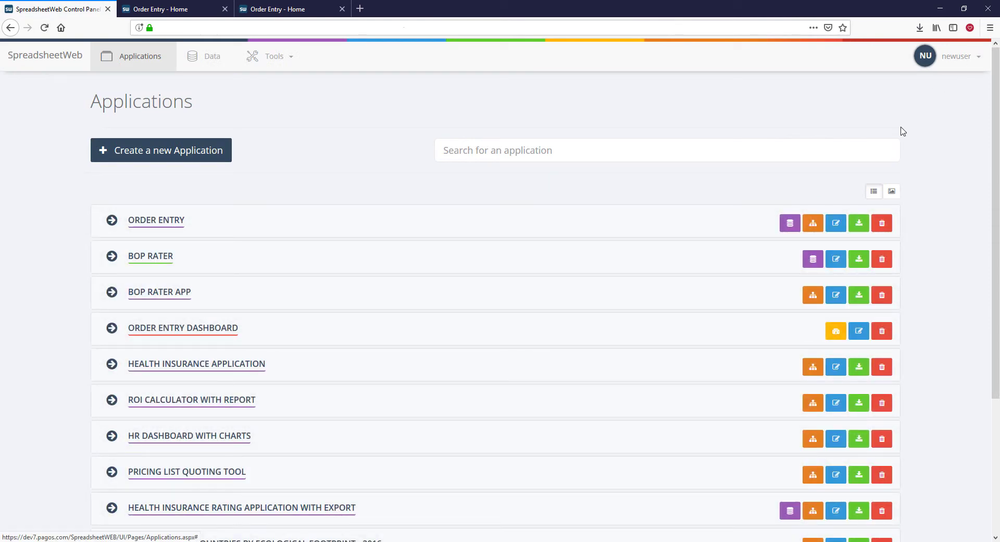
Step: Open Order Entry's settings and view its Transaction History under Advanced Features
click(836, 223)
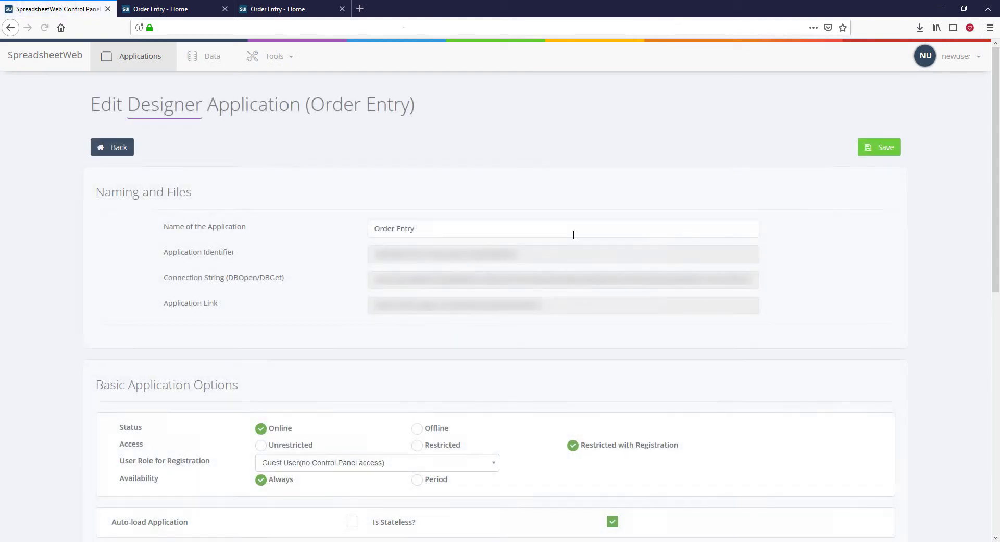
scroll(476, 232, down, 10)
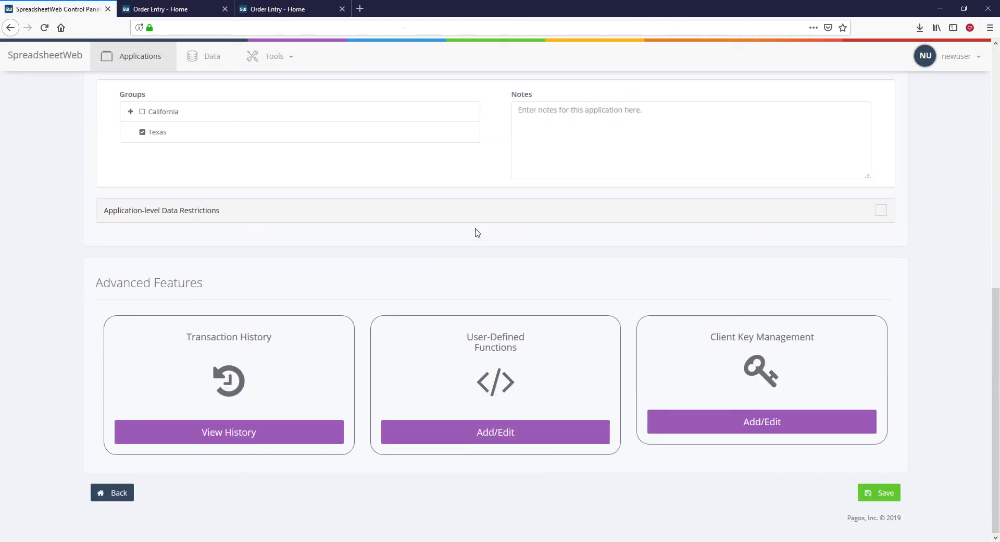
click(286, 430)
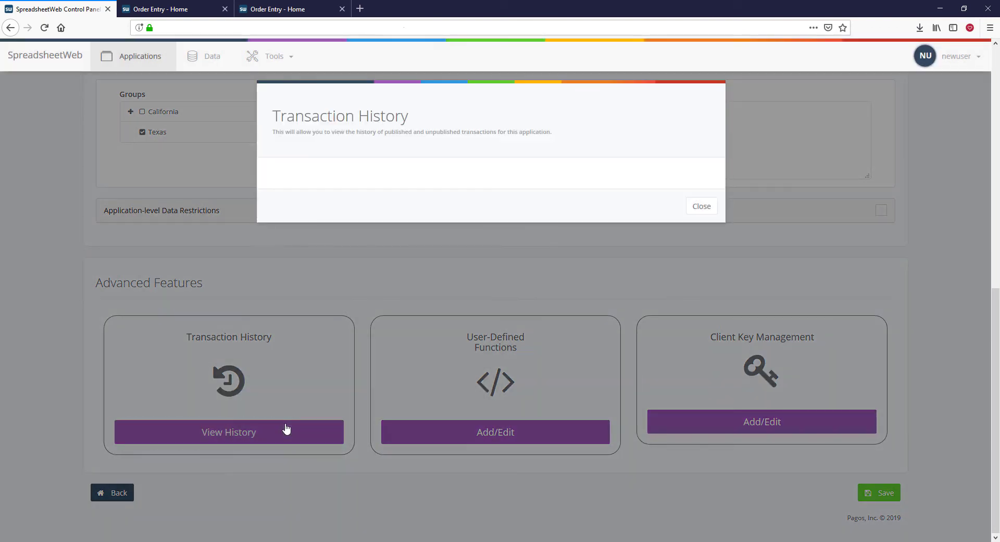